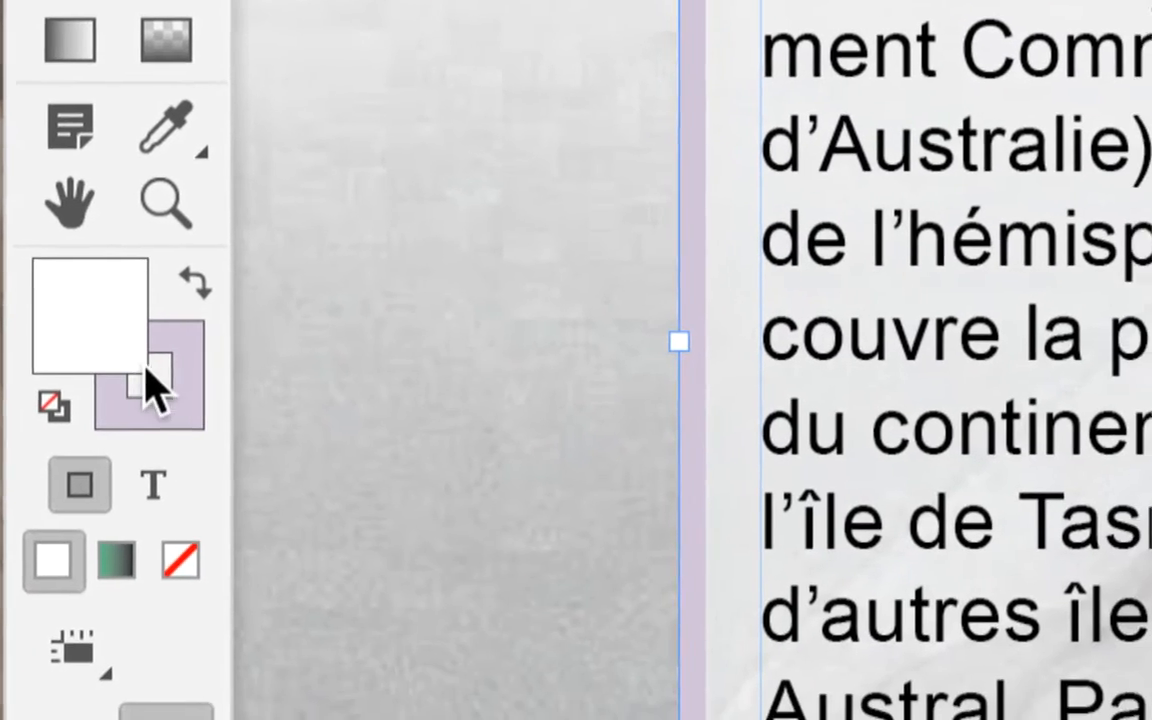
- Start a new colour swatch for the Australie text frame's stroke and name it "contour des blocs texte sur couv"
left_click(152, 381)
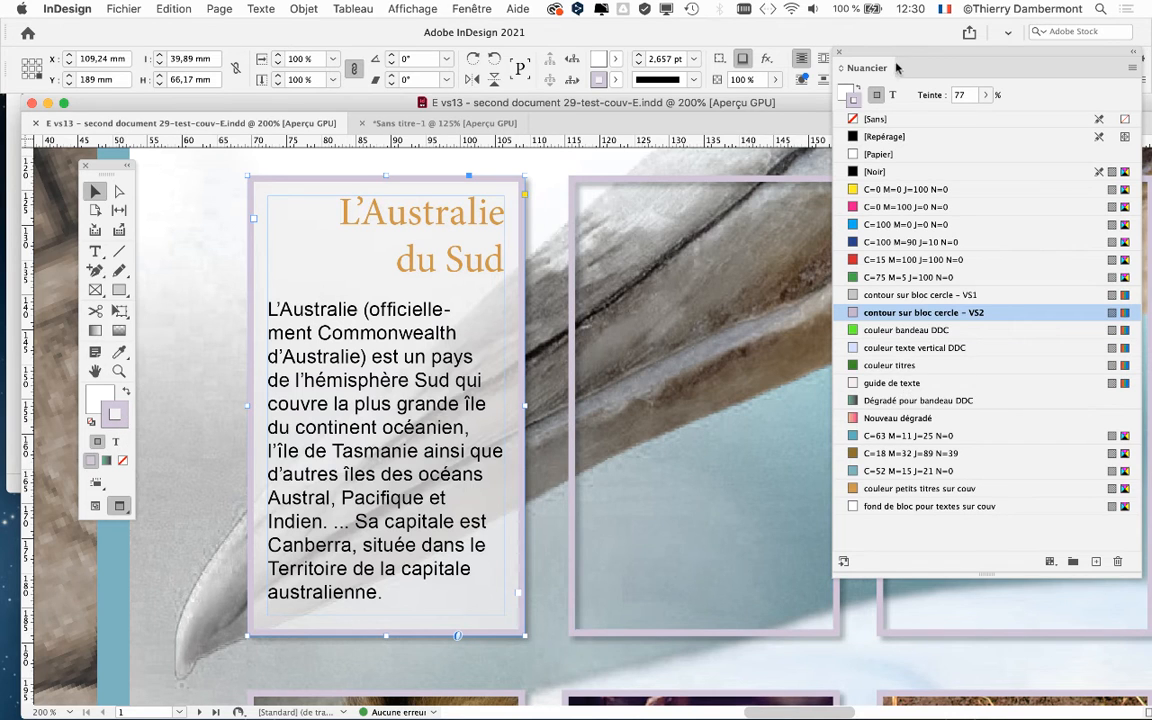
left_click_drag(881, 51, 727, 34)
left_click_drag(986, 557, 1066, 548)
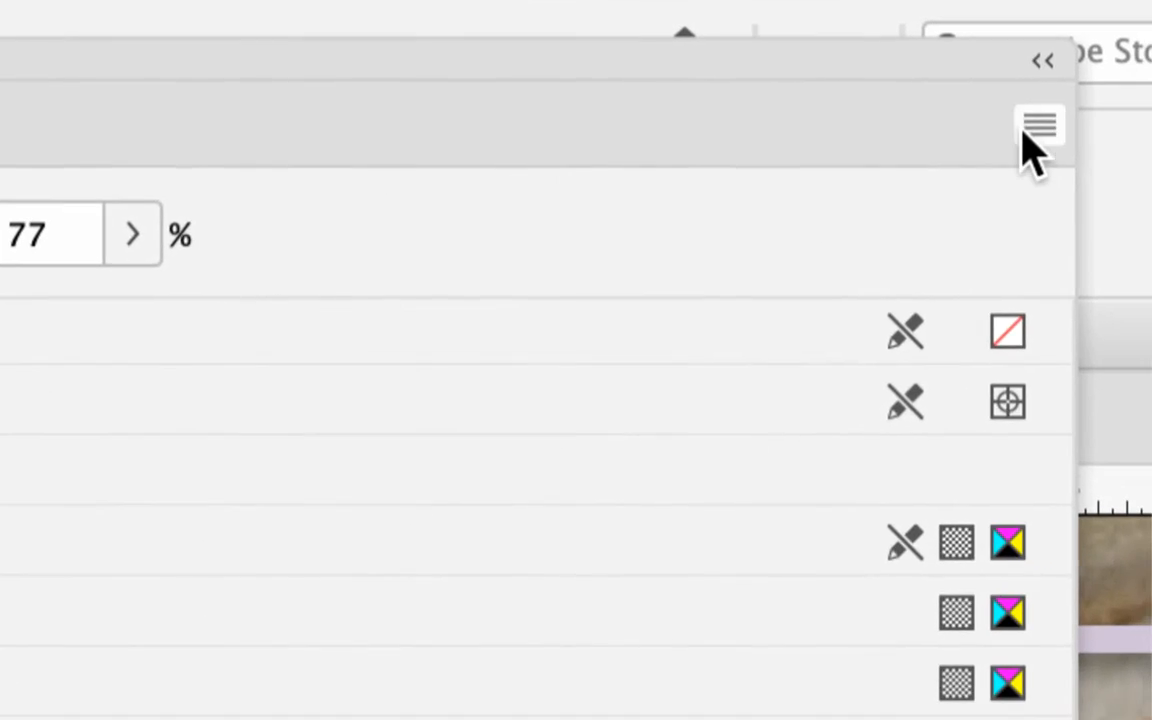
left_click(1112, 160)
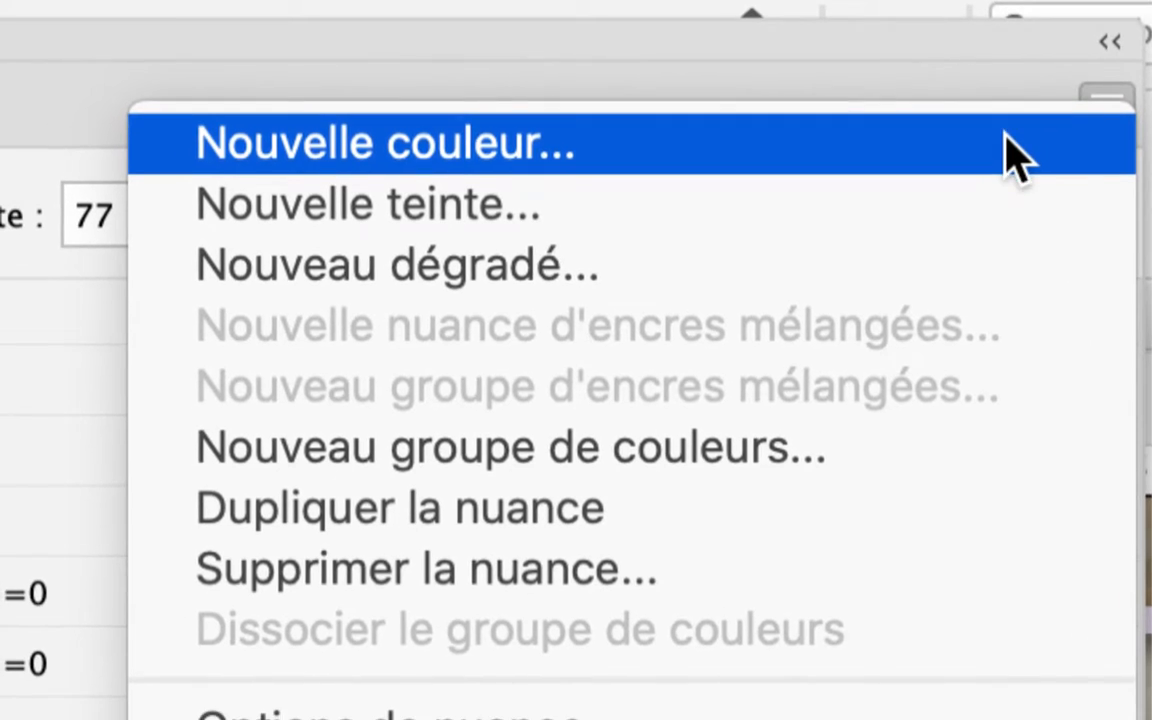
left_click(1012, 155)
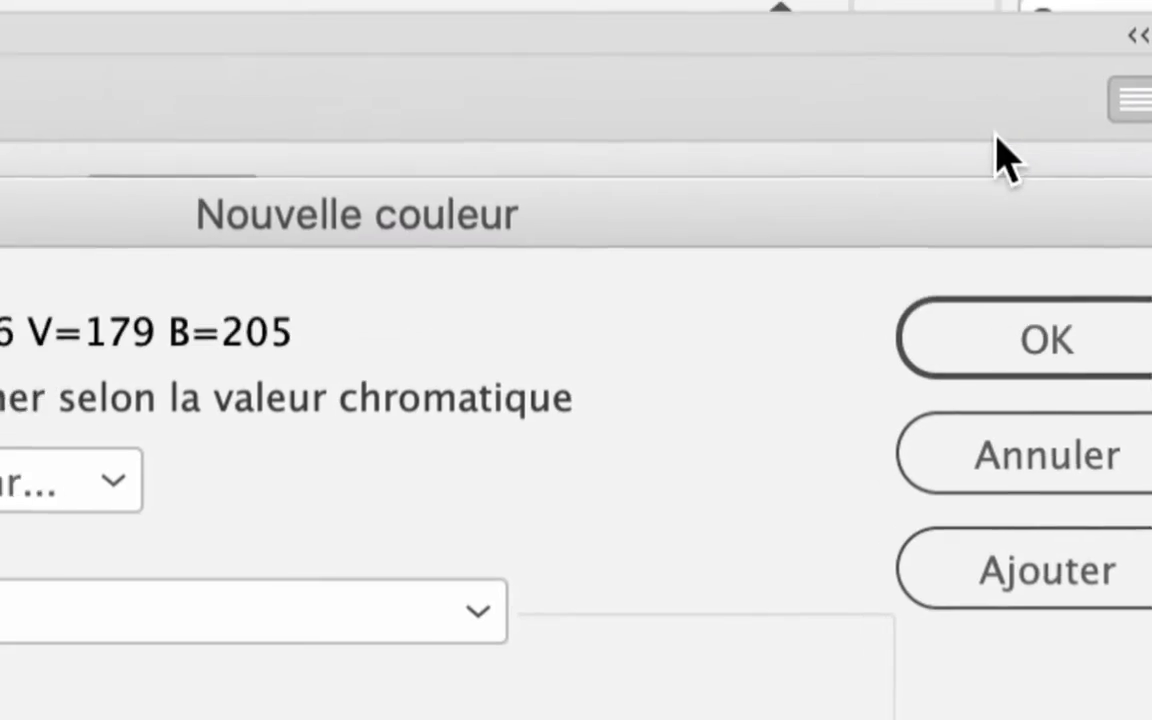
left_click(818, 206)
type("c")
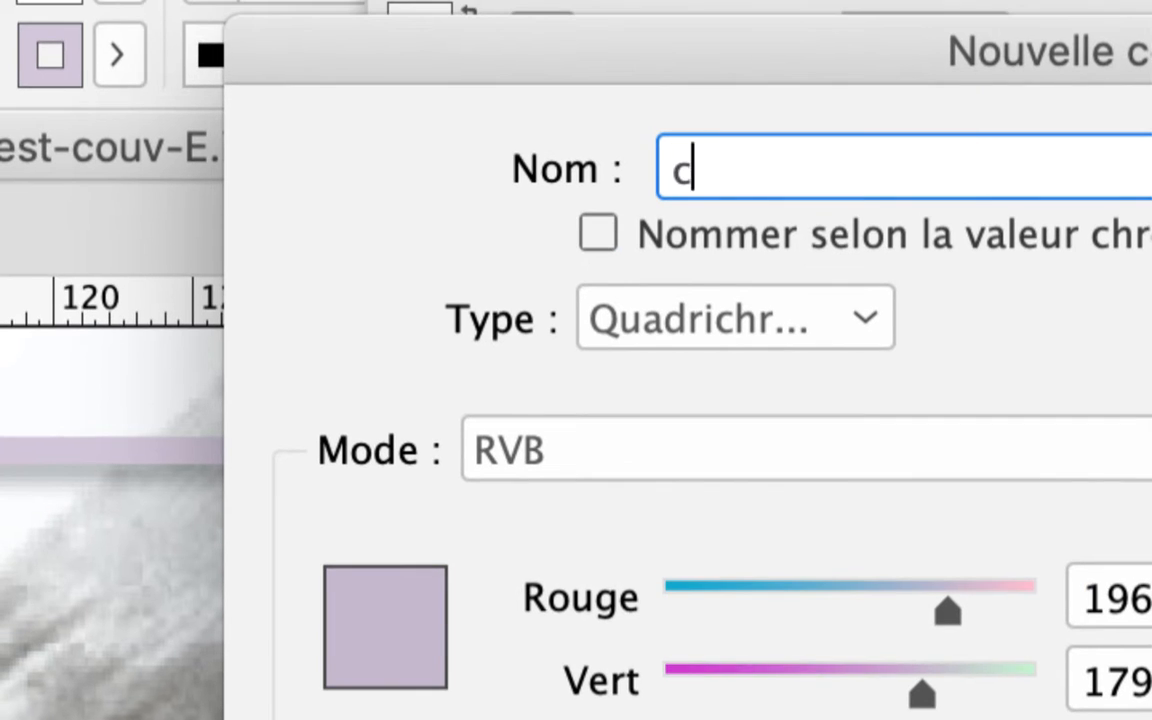
type("ontour des bloc")
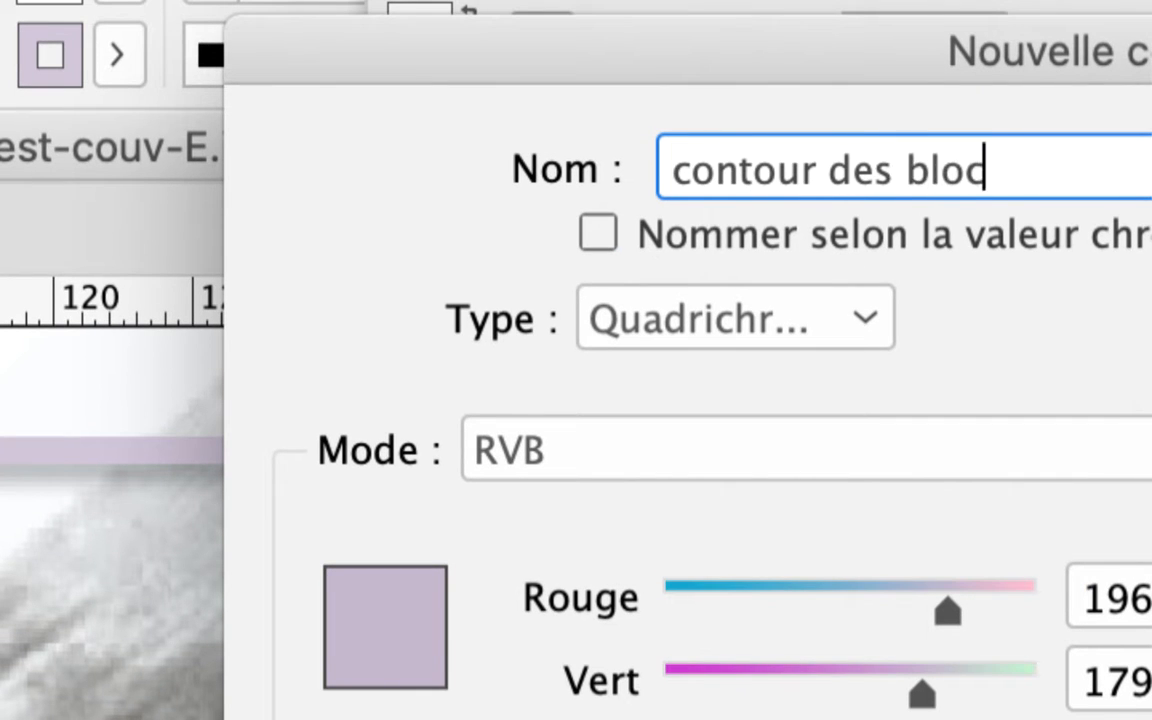
type("s texte su")
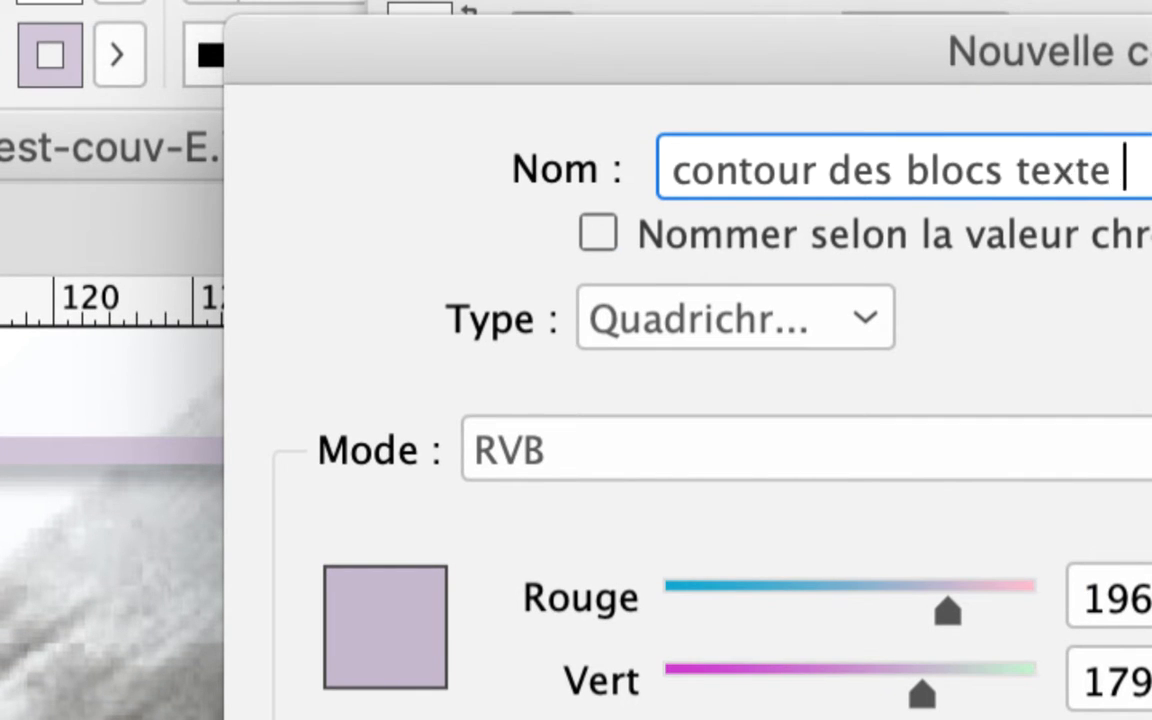
type("r couv")
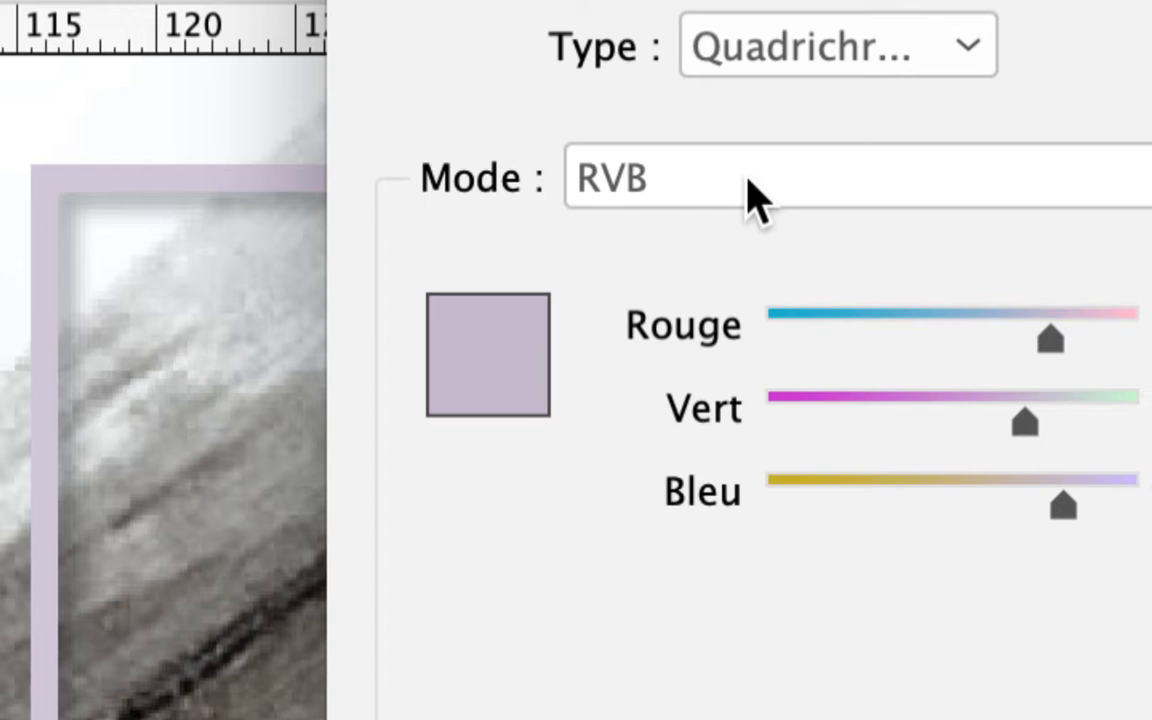
left_click(747, 180)
left_click(757, 225)
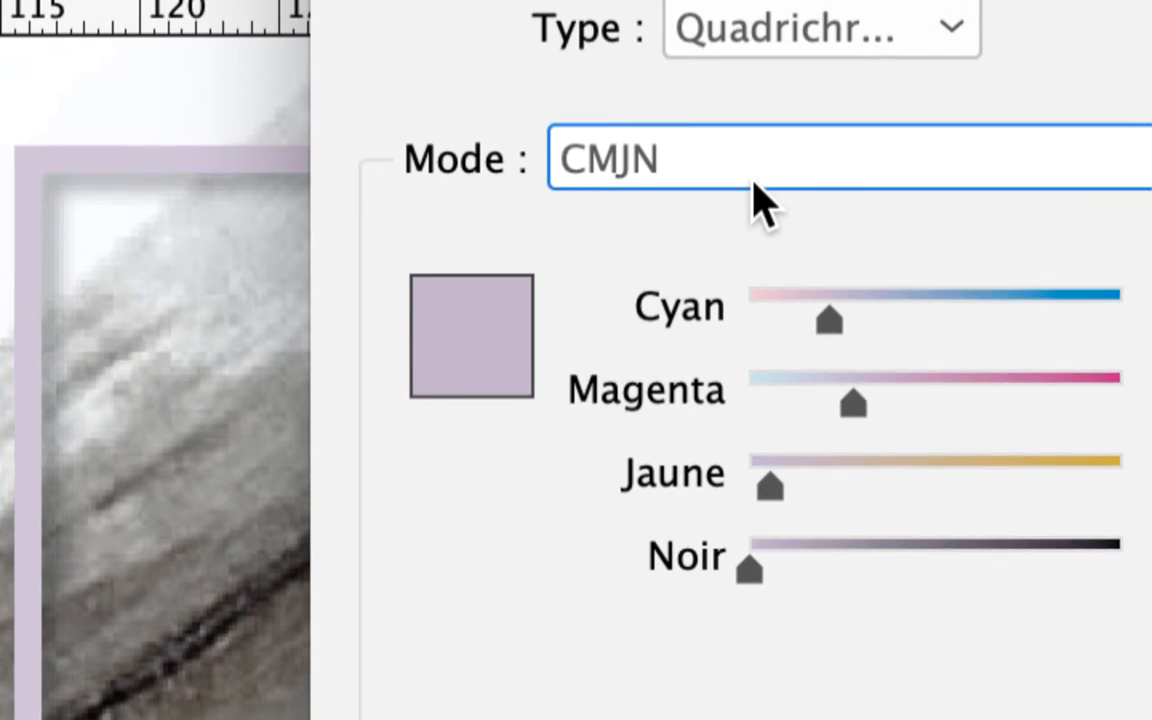
left_click(758, 62)
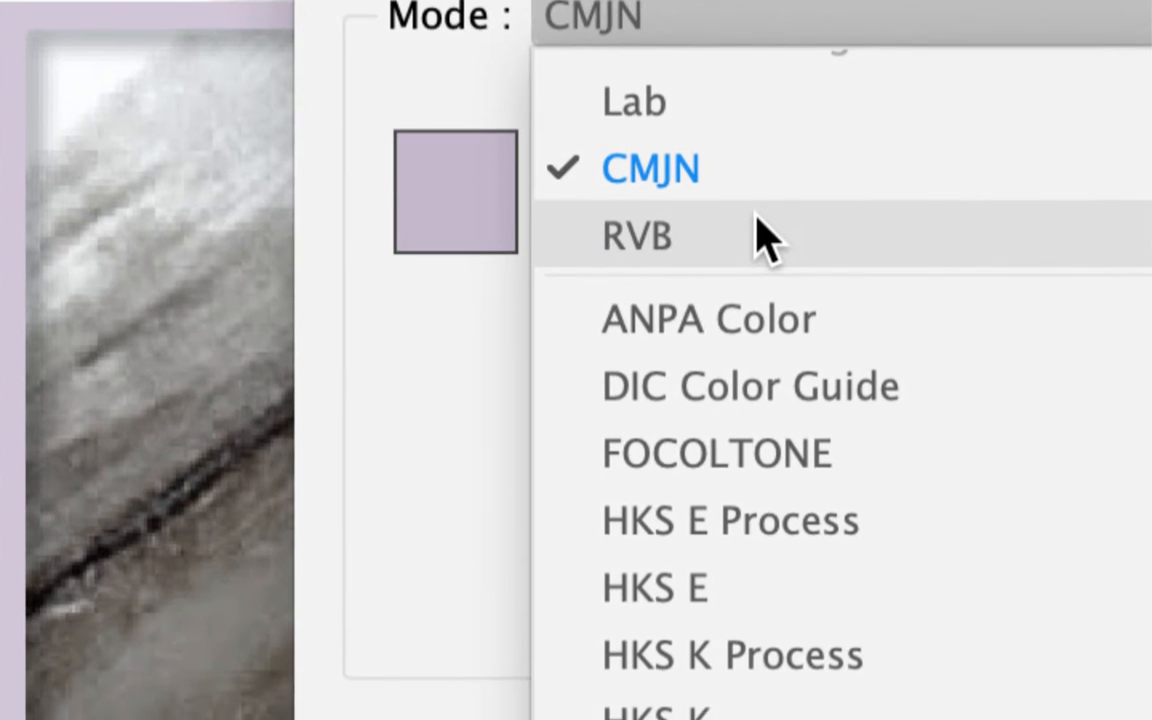
left_click(766, 318)
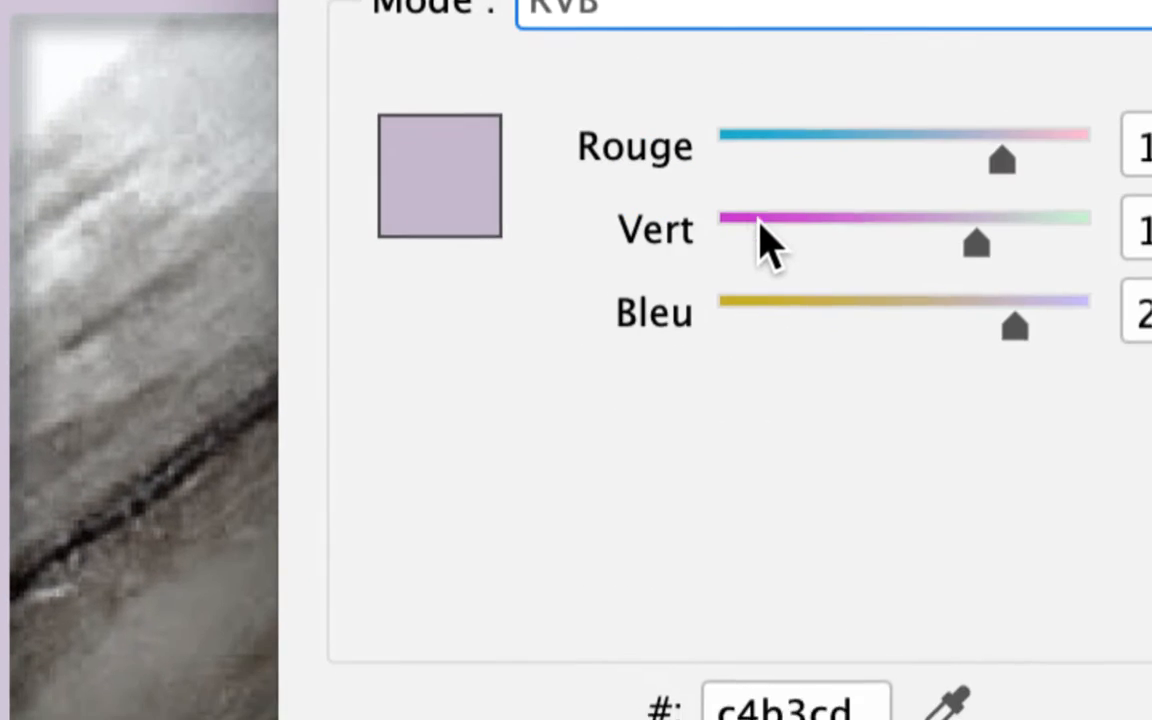
- Define the new swatch as a bright green with Rouge 0, Vert 255 and Bleu 2, and create it
left_click_drag(807, 244, 856, 245)
left_click_drag(700, 160, 494, 140)
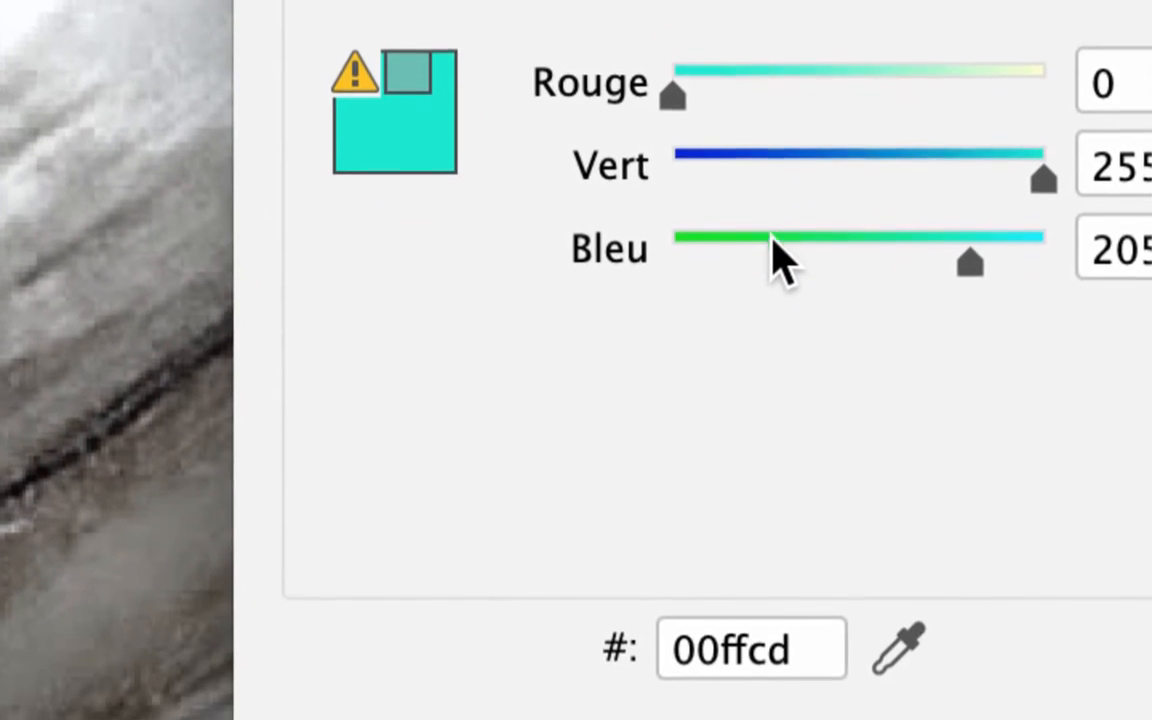
left_click_drag(830, 347, 729, 351)
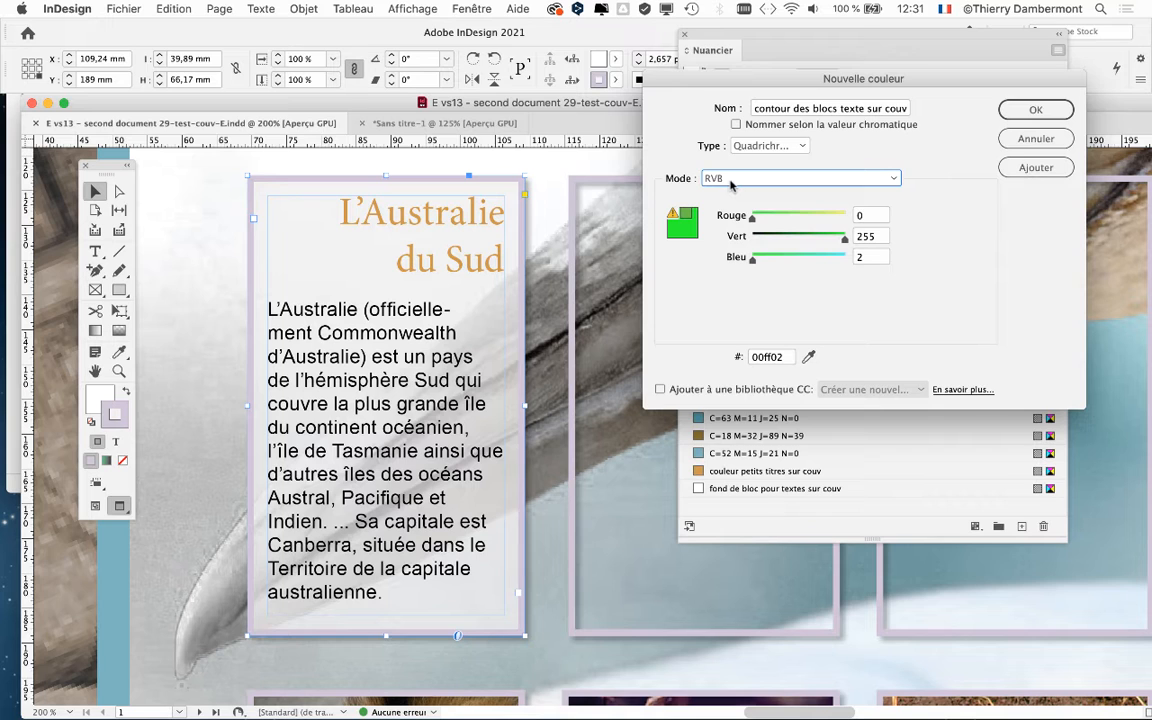
left_click(1036, 109)
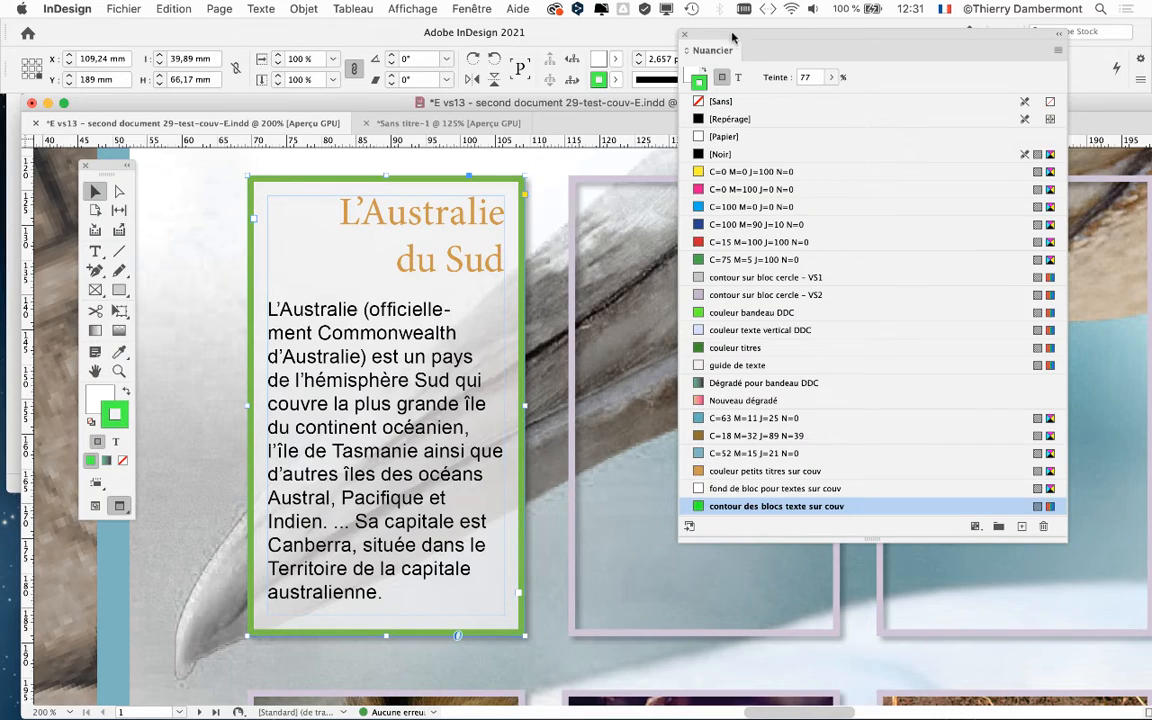
- Reposition the Nuancier panel and lengthen it
mouse_move(732, 37)
left_mouse_down()
mouse_move(846, 31)
mouse_move(742, 27)
left_mouse_up()
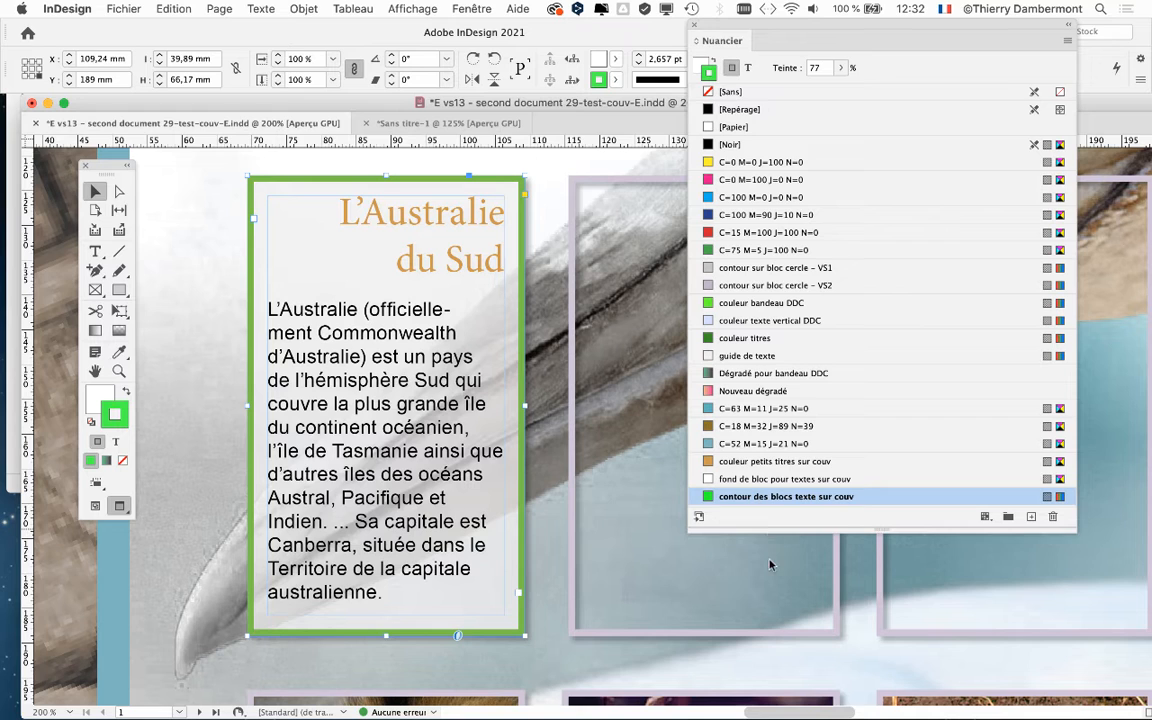
left_click_drag(770, 532, 770, 578)
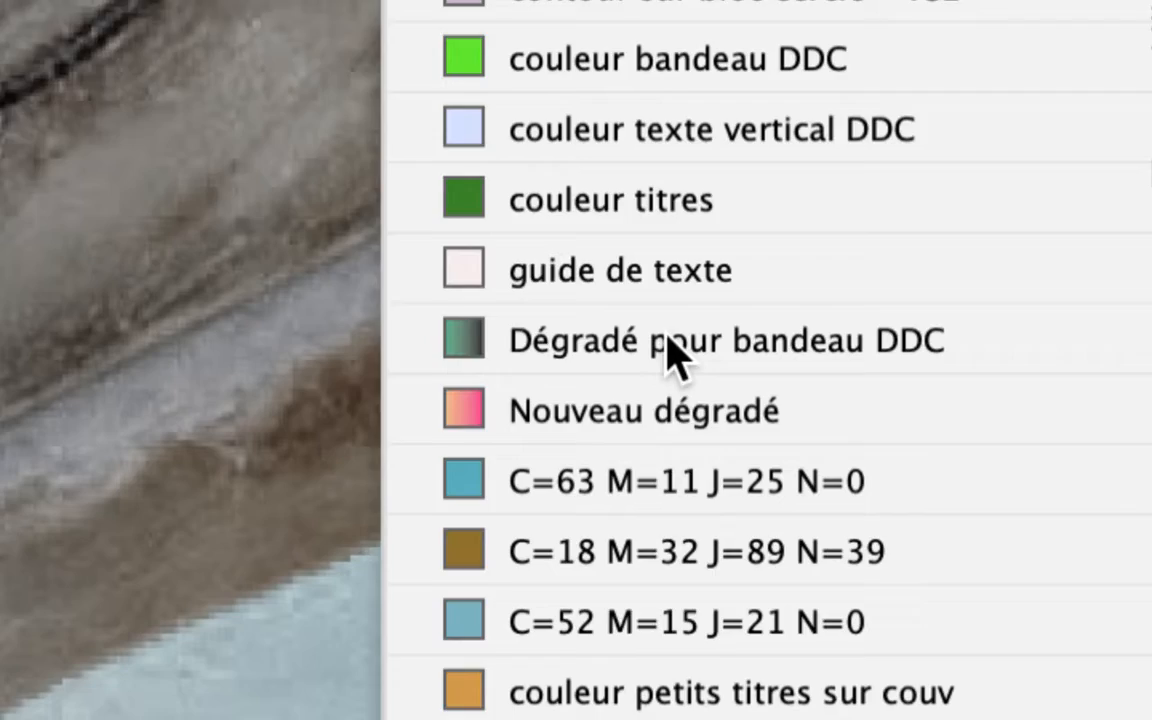
left_click(661, 437)
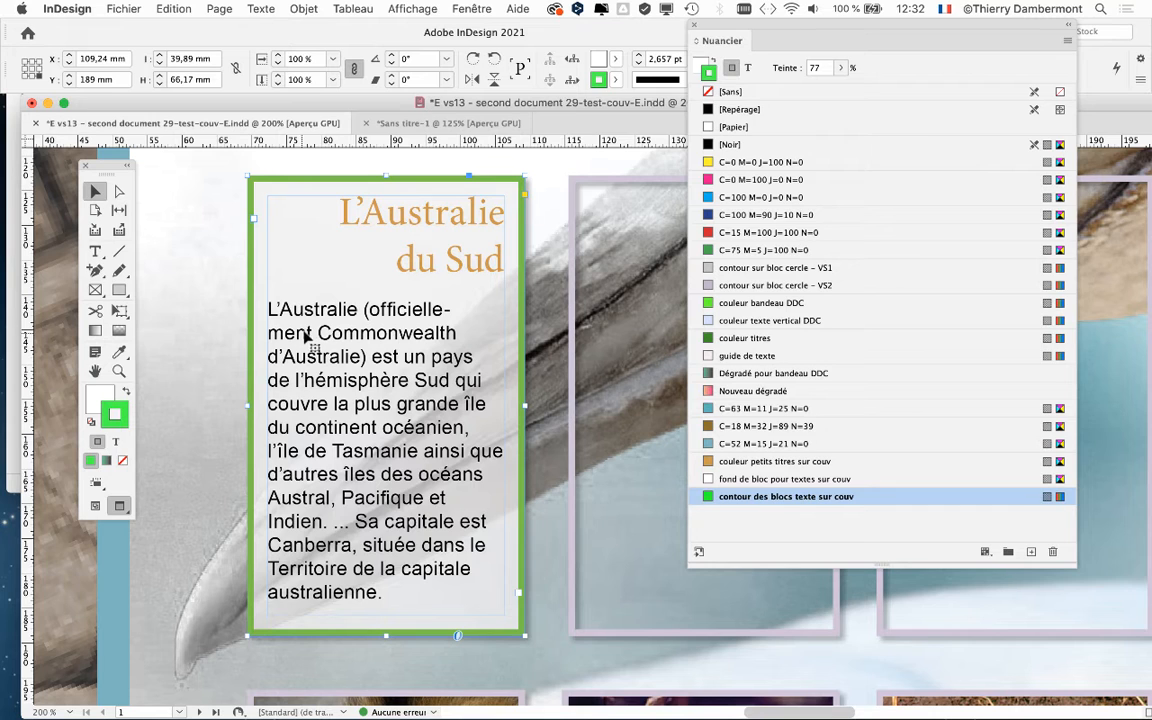
- Set the transparency blend space to "Espace RVB du document"
left_click(181, 8)
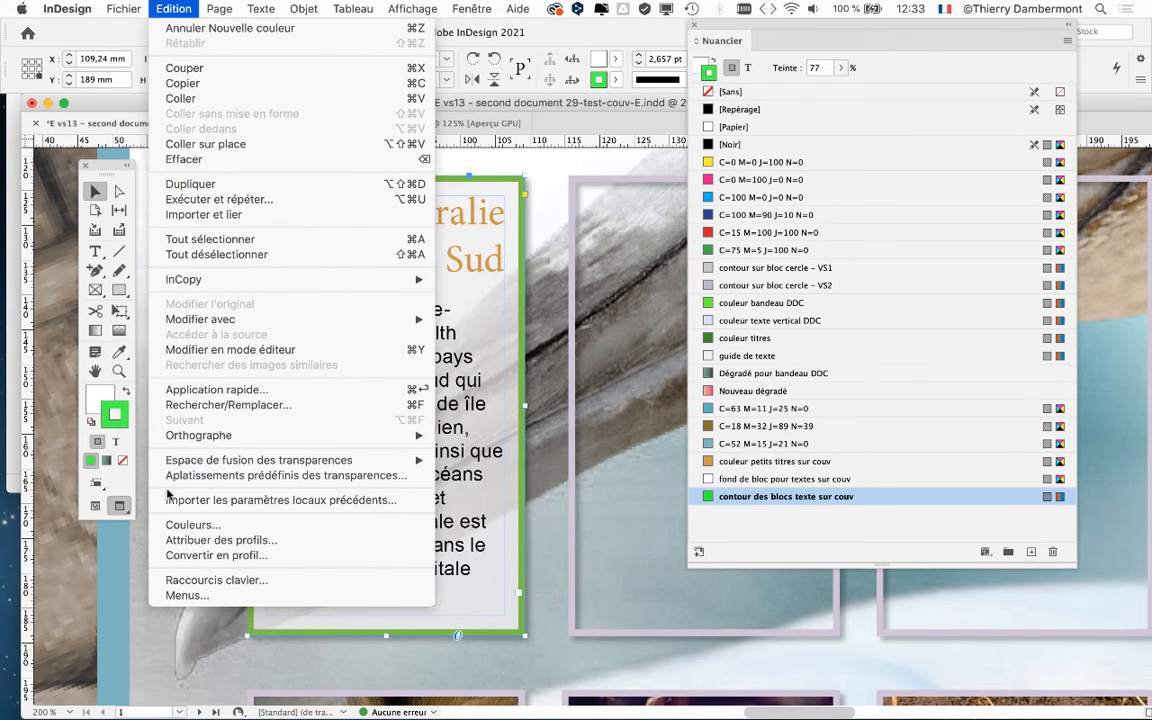
mouse_move(170, 464)
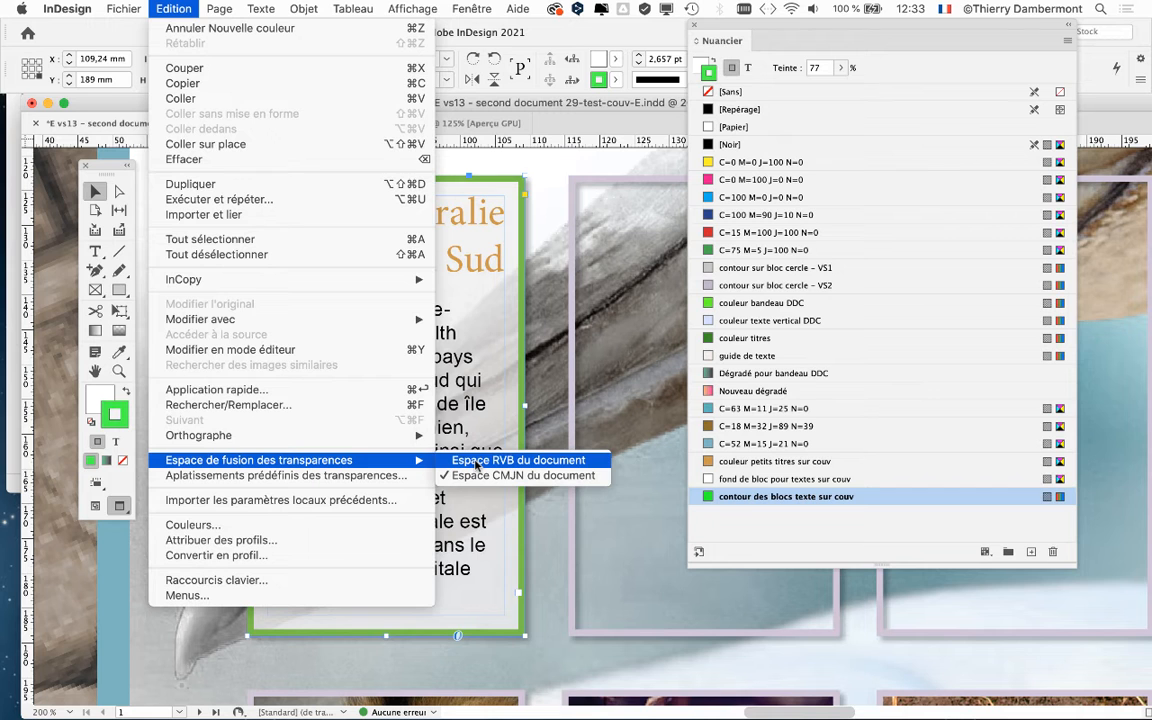
left_click(477, 463)
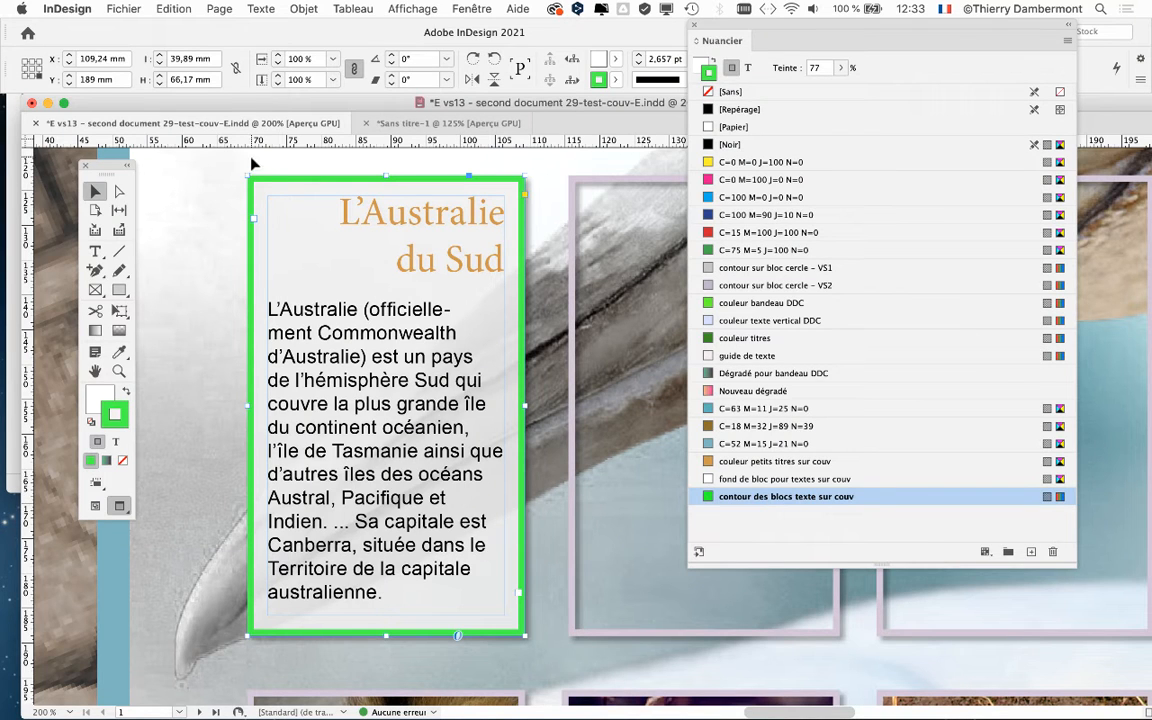
left_click(173, 8)
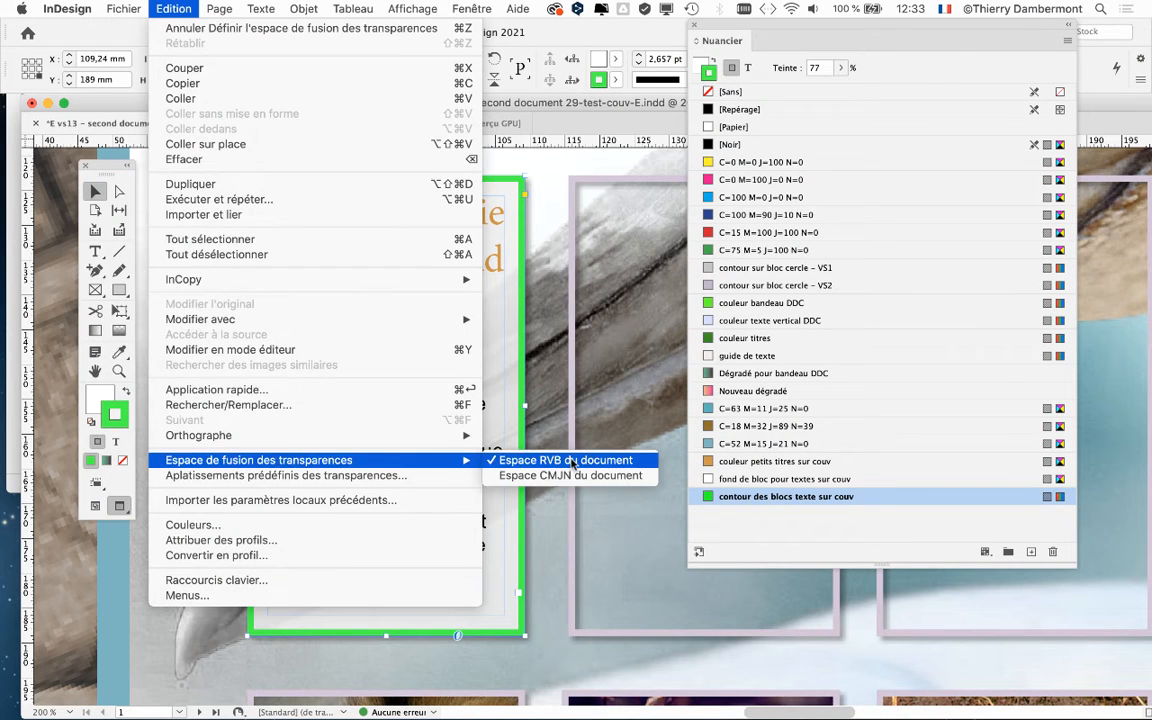
left_click(590, 466)
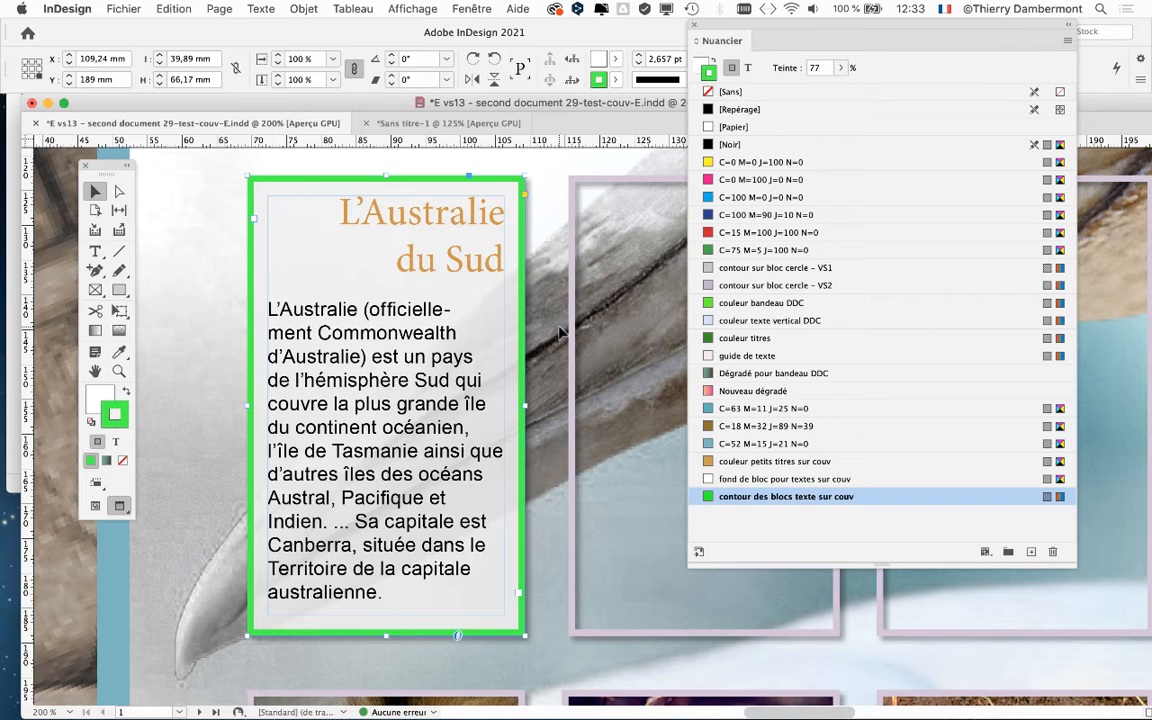
- Deselect the text frame and make the Nuancier panel narrower without shortening its swatch list
key("super+minus")
left_click(293, 294)
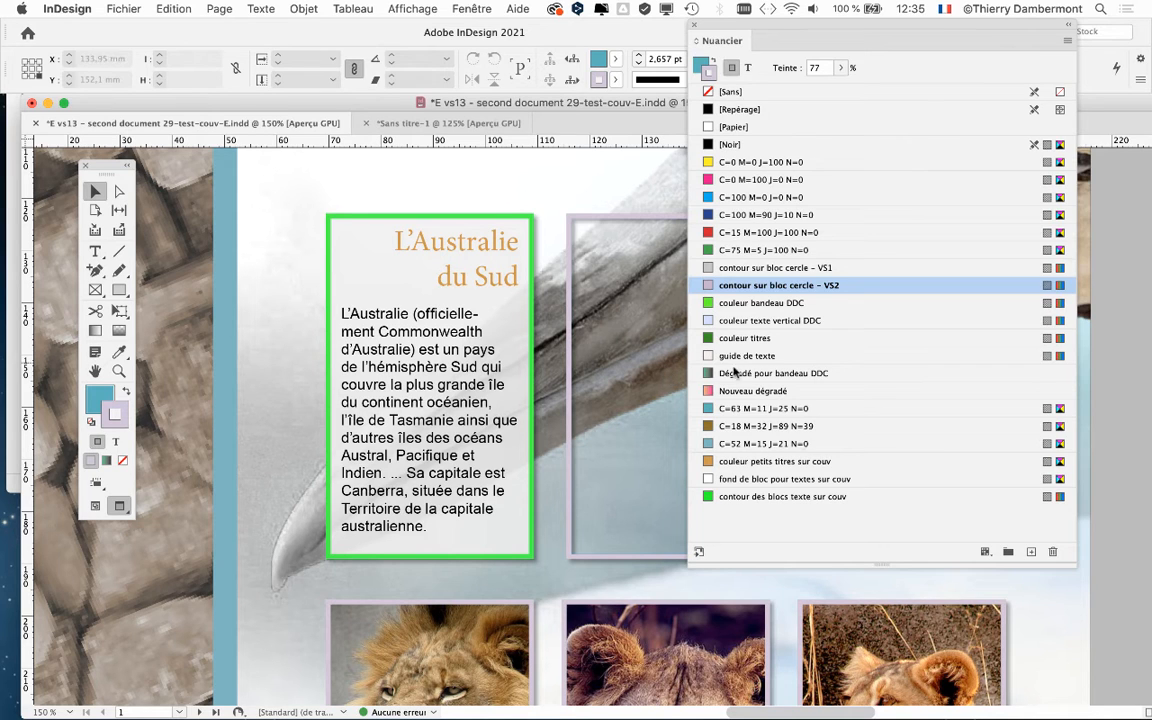
left_click_drag(1066, 567, 979, 550)
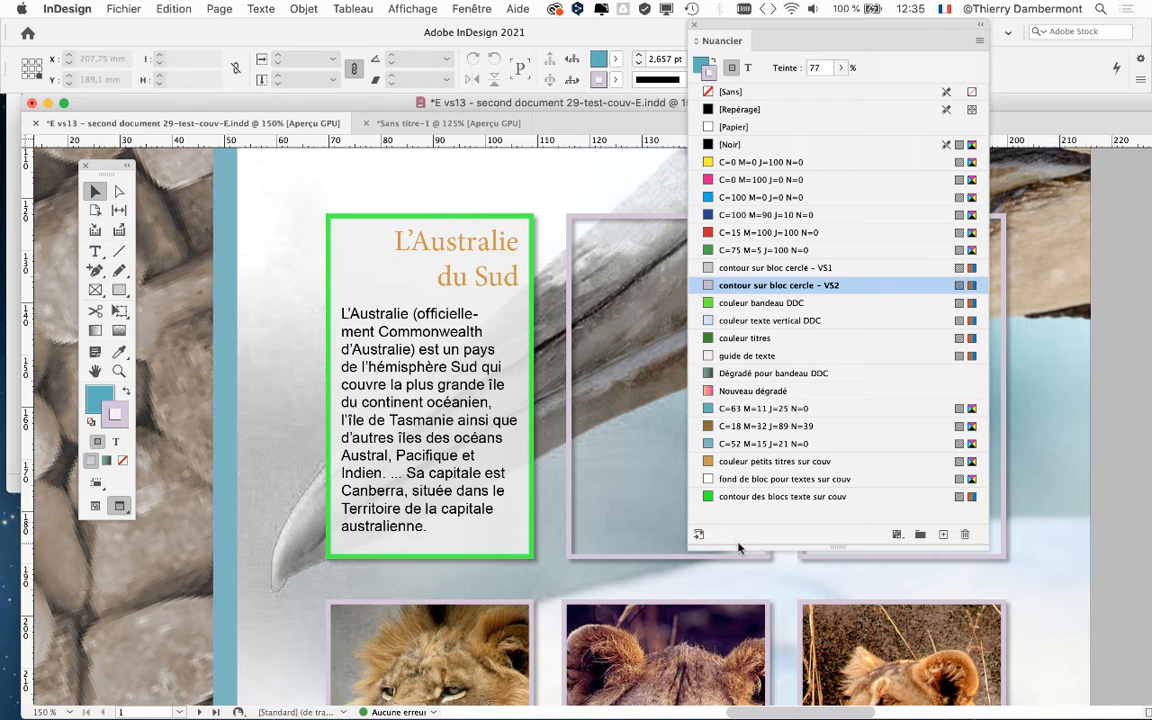
left_click_drag(738, 549, 736, 570)
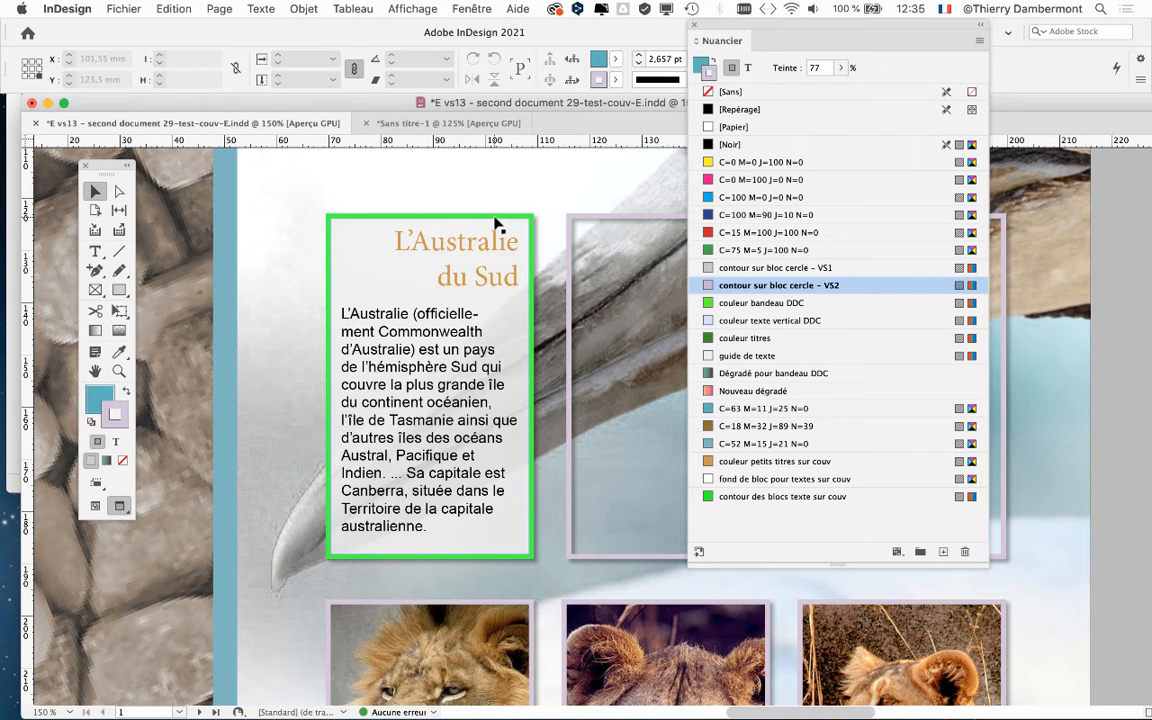
- Move the Nuancier panel off the page and examine the cover's text frames and lion photos
scroll(532, 315, "down", 3)
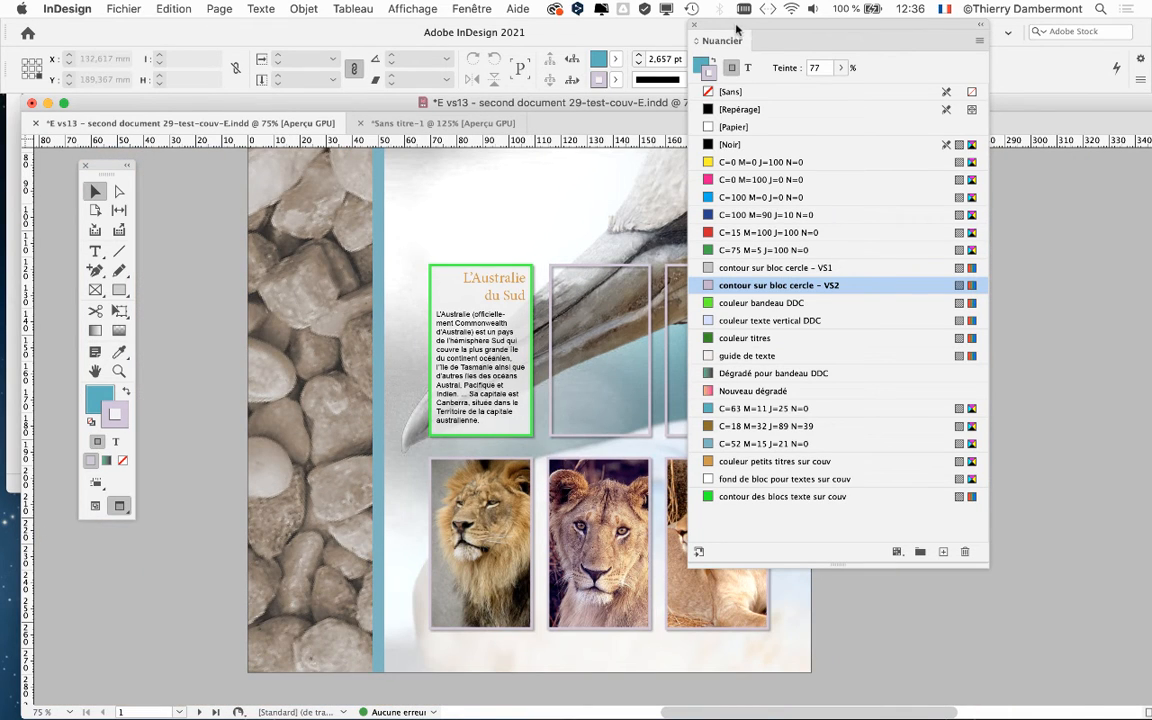
left_click_drag(743, 25, 951, 25)
scroll(714, 541, "up", 2)
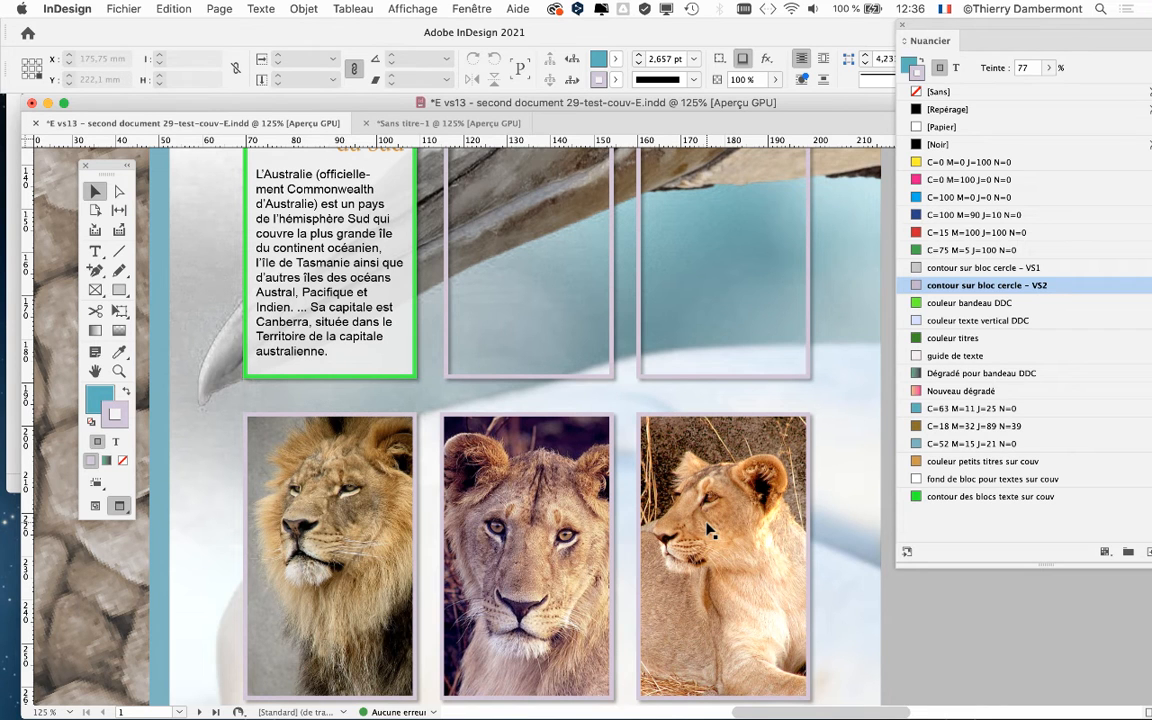
scroll(708, 533, "down", 1)
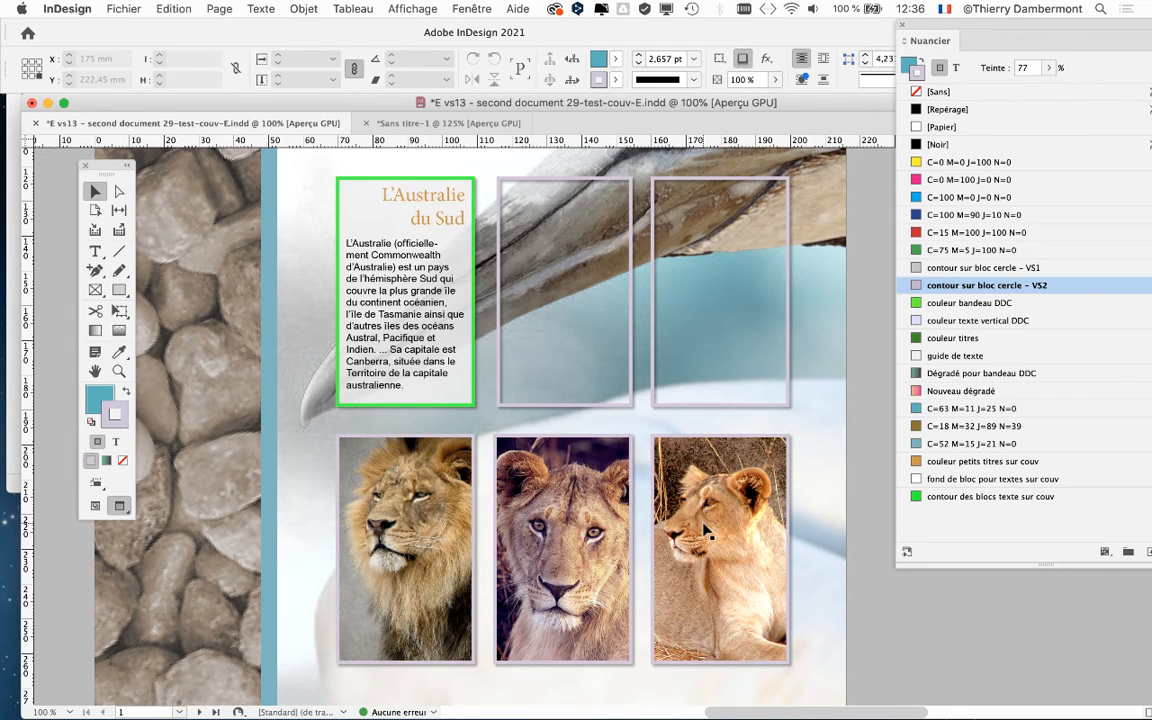
- Bring the Nuancier panel back beside the layout, narrow it and check the colour mode of the "contour des blocs texte sur couv" swatch
left_click_drag(900, 25, 745, 62)
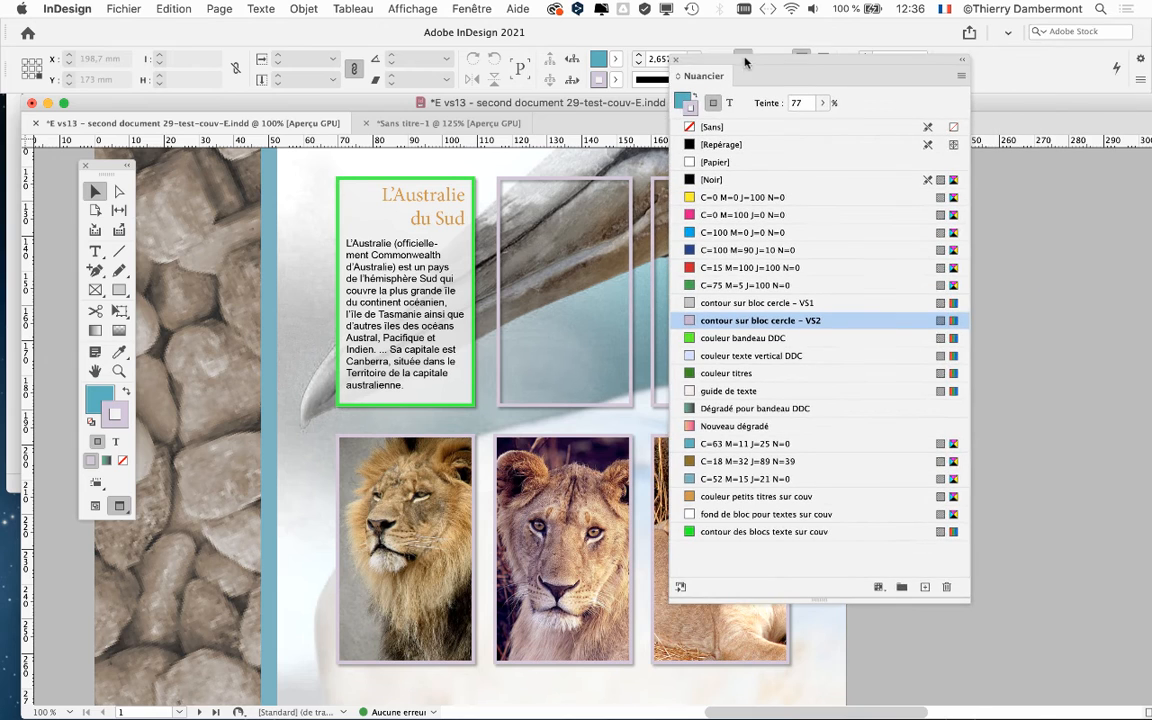
left_click_drag(968, 601, 894, 584)
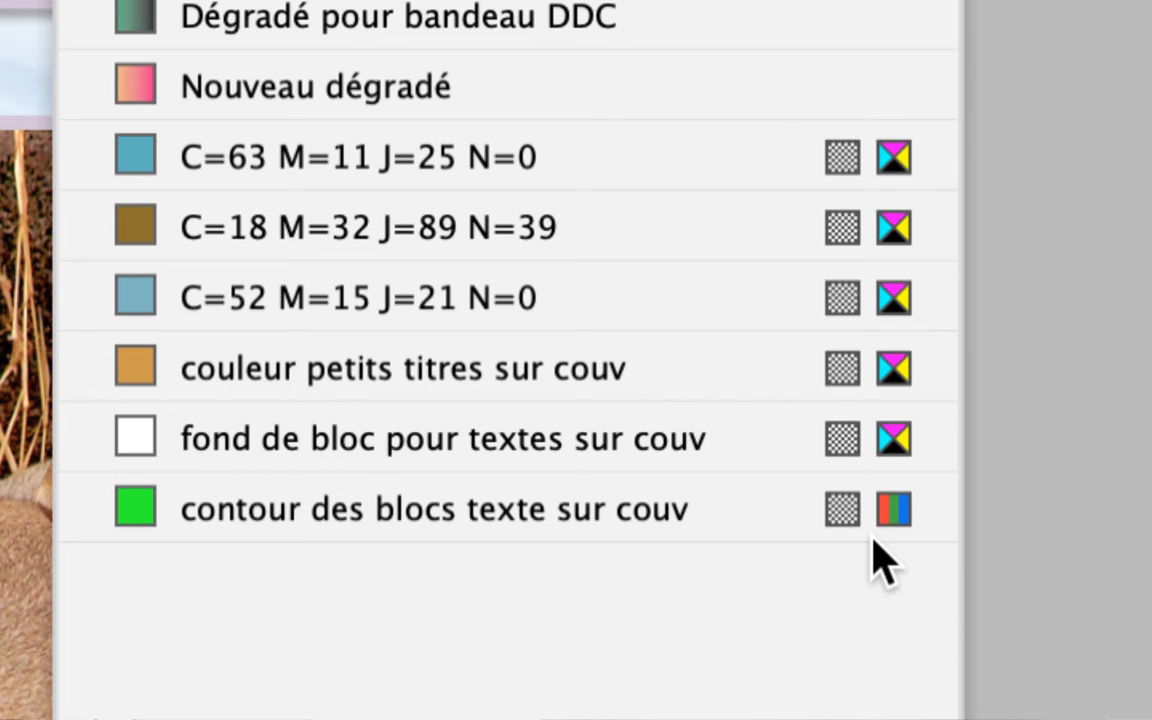
mouse_move(892, 520)
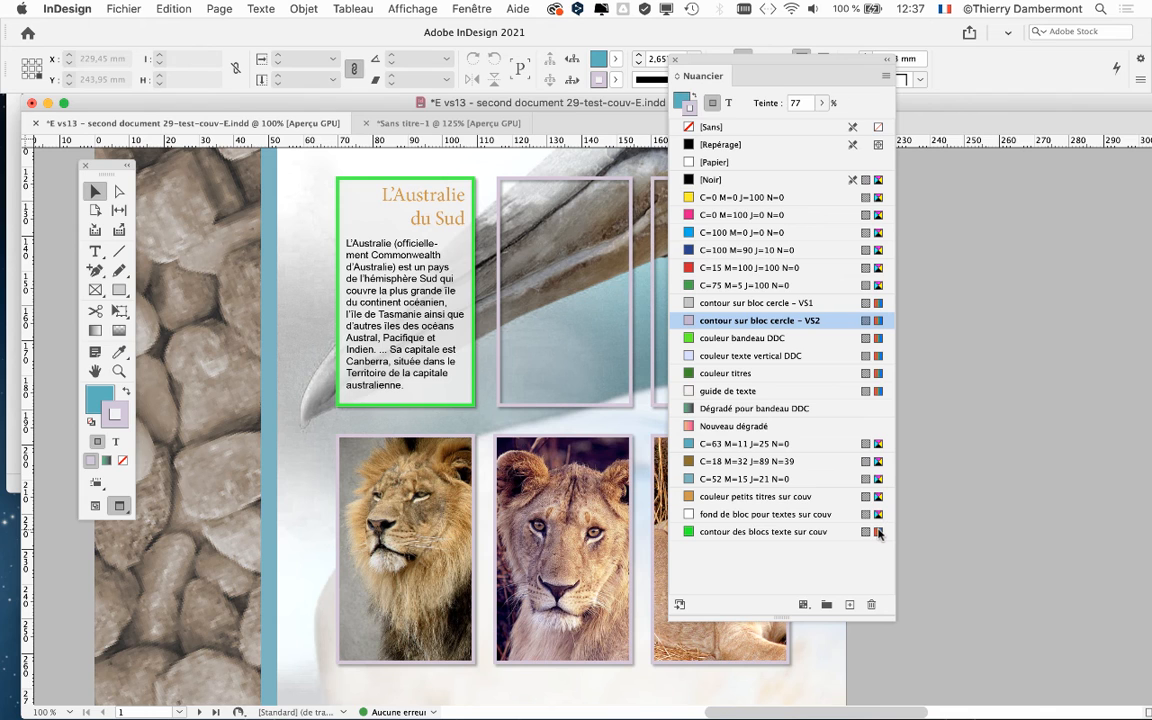
left_click_drag(715, 62, 798, 56)
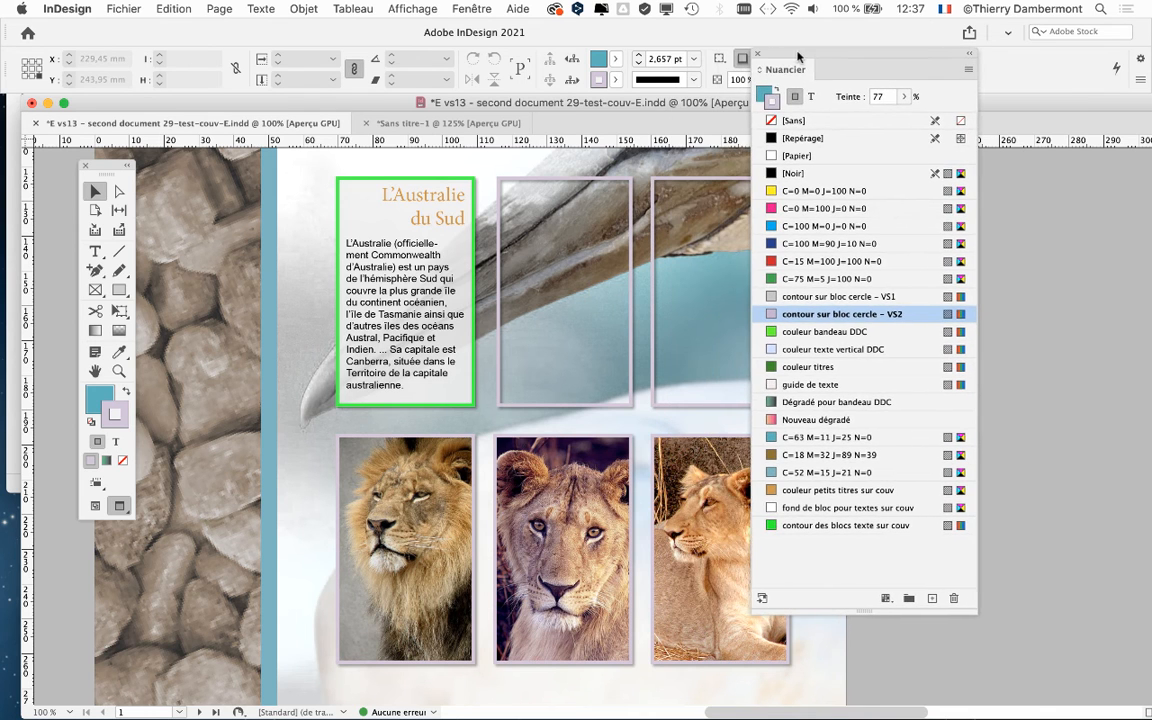
- Start saving a copy of the document with the version number in its file name changed to vs14
left_click(130, 9)
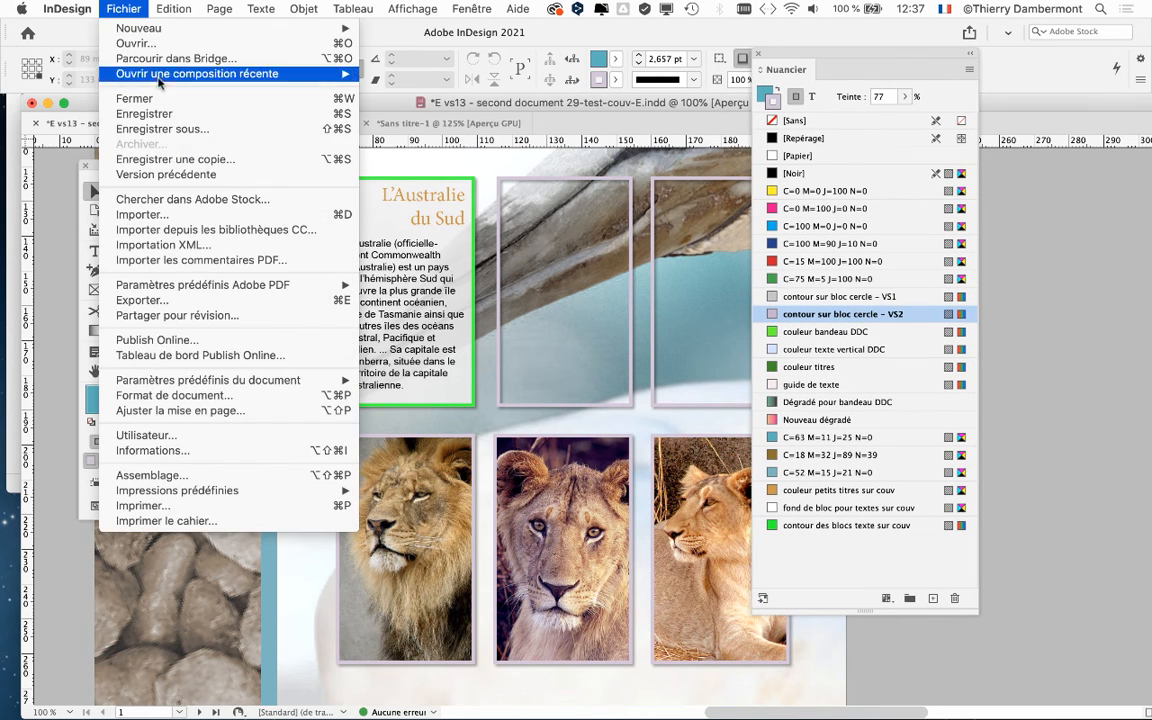
left_click(181, 131)
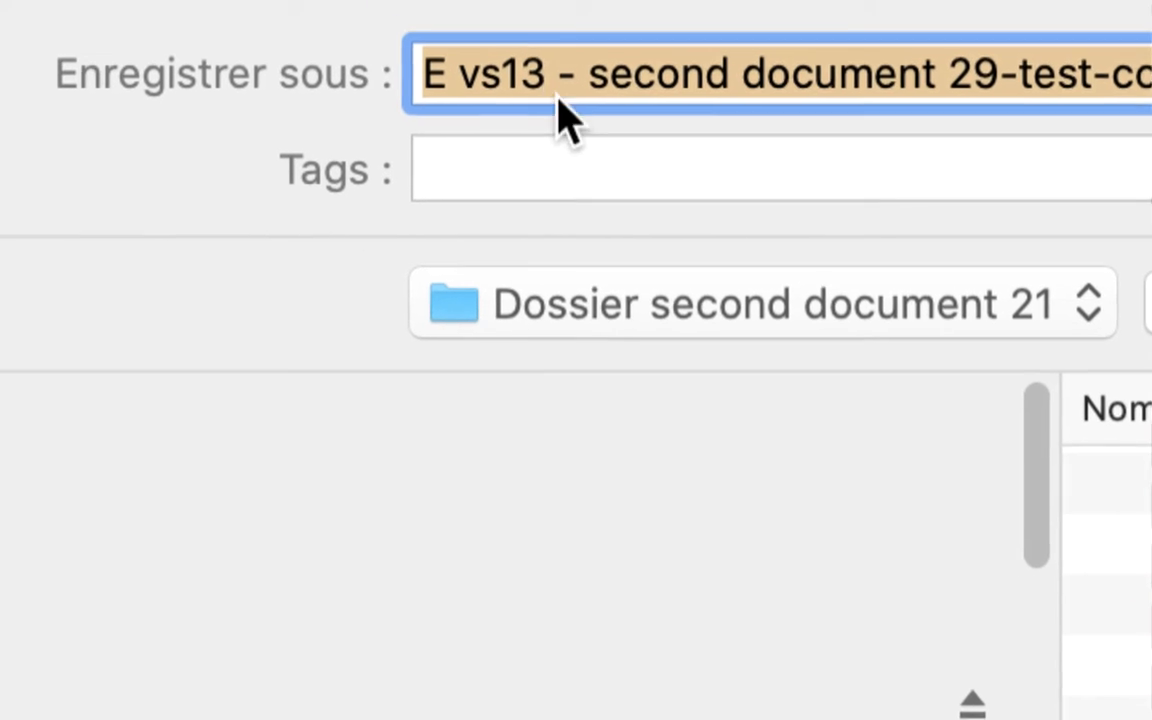
left_click(547, 73)
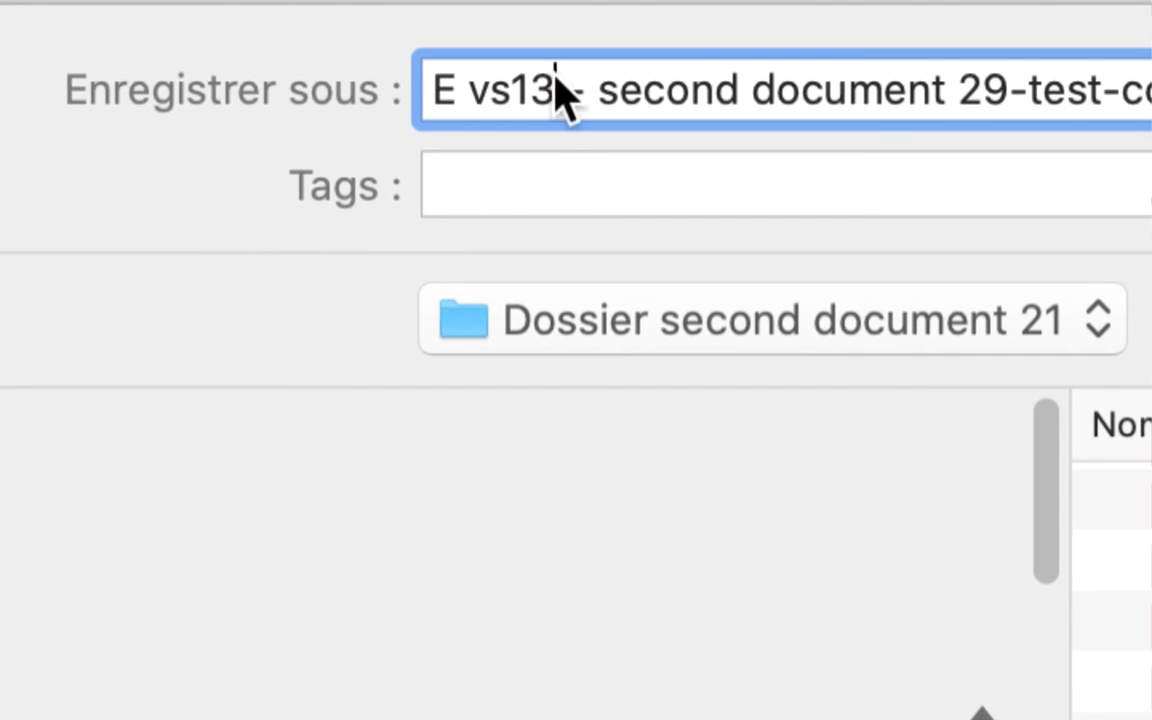
left_click_drag(546, 73, 524, 73)
type("4")
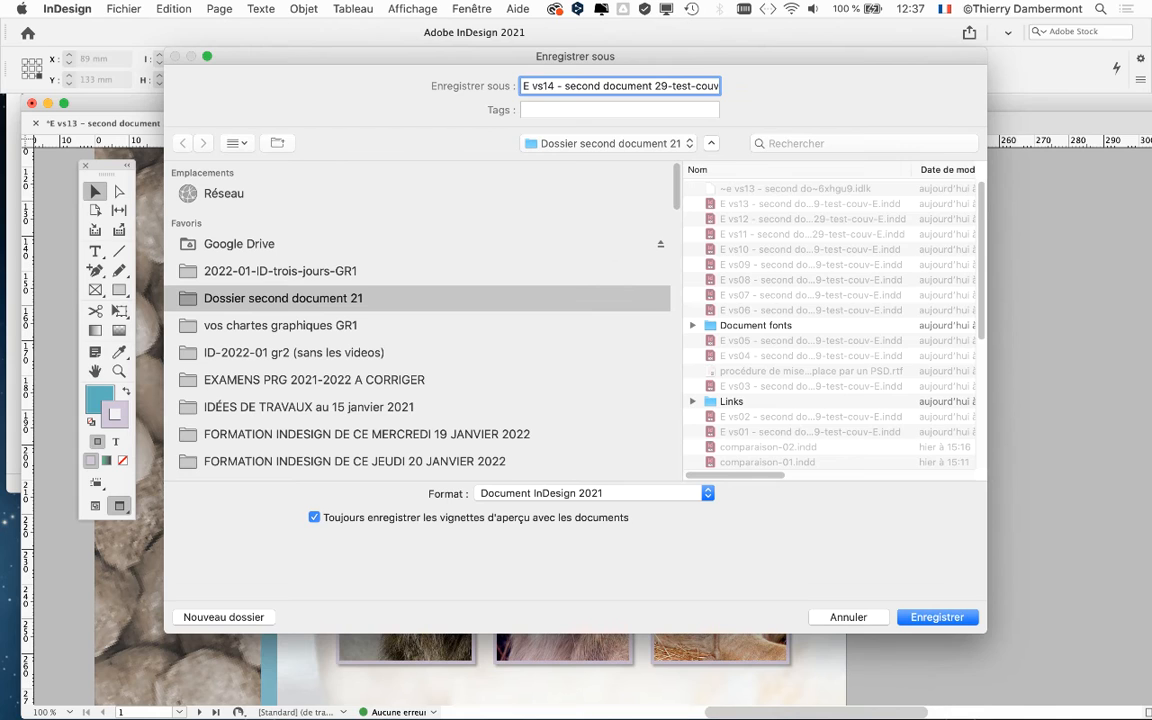